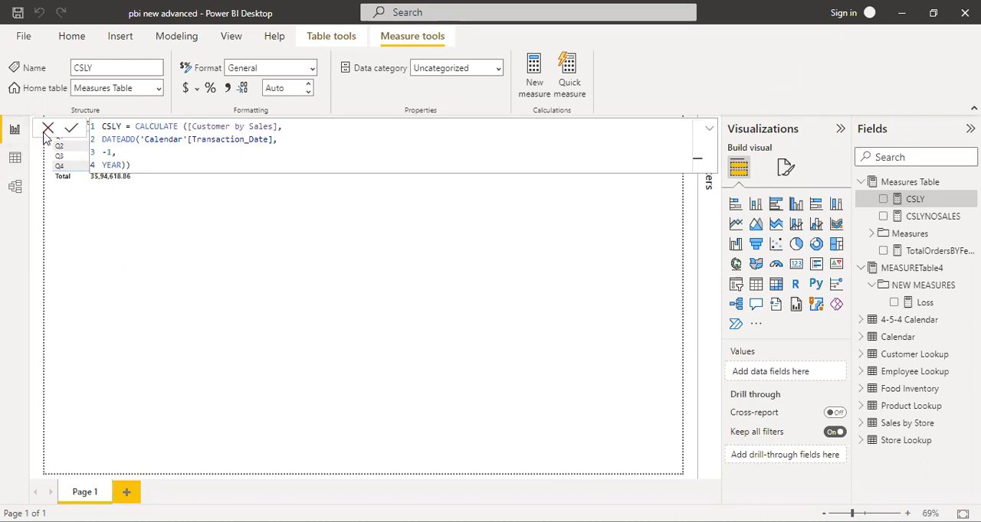
Check the CSLYNOSALES formula, and move CALCULATE two lines below the measure name in the CSLY formula
{"action": "left_click", "coordinate": [46, 128]}
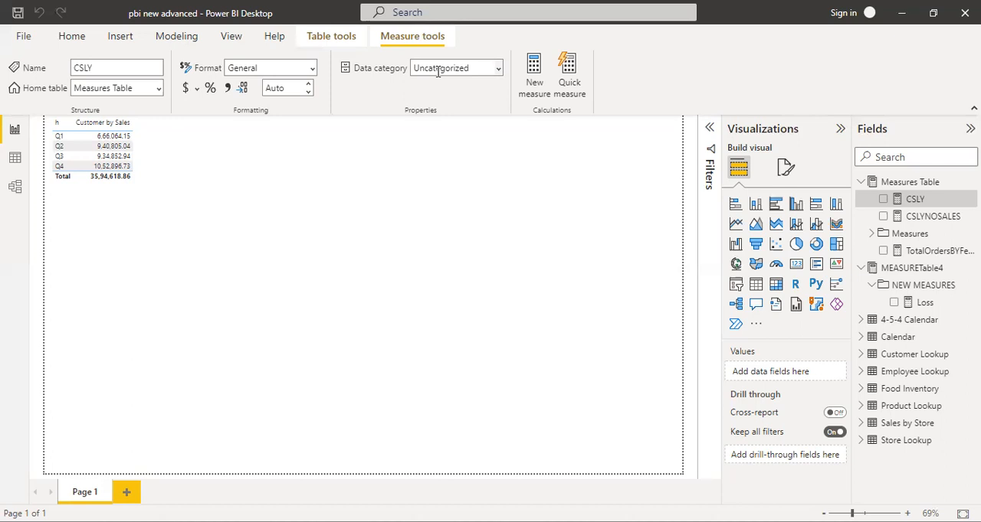
{"action": "left_click", "coordinate": [935, 216]}
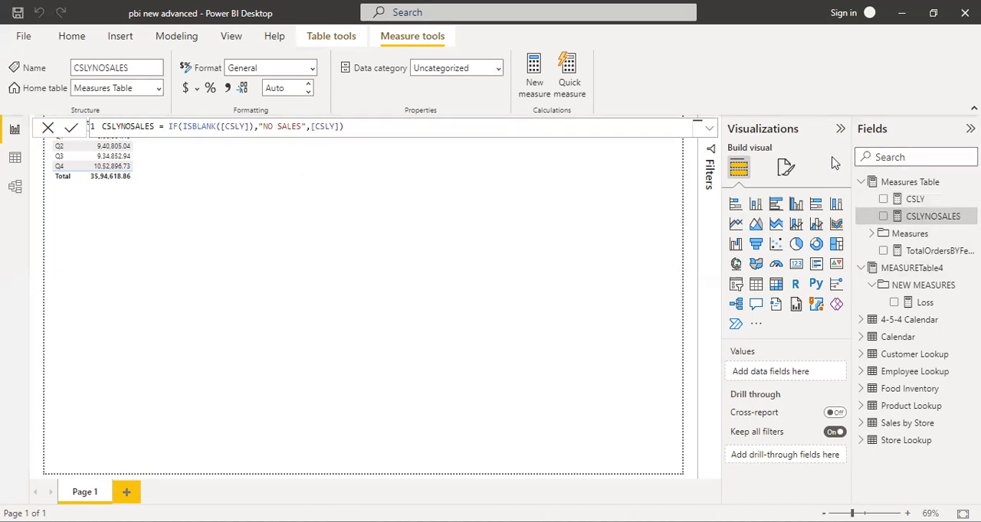
{"action": "left_click", "coordinate": [904, 201]}
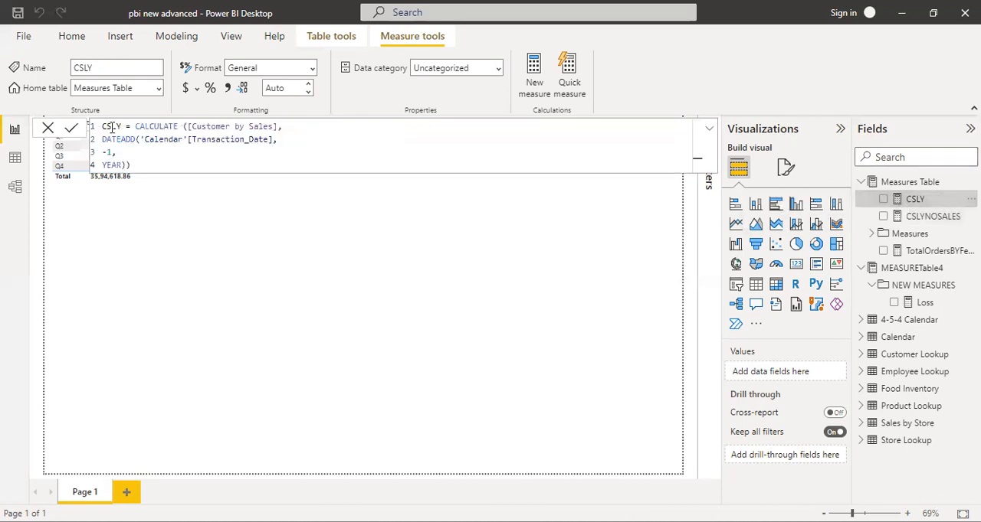
{"action": "left_click", "coordinate": [137, 127]}
{"action": "key", "text": "shift+Return"}
{"action": "key", "text": "shift+Return"}
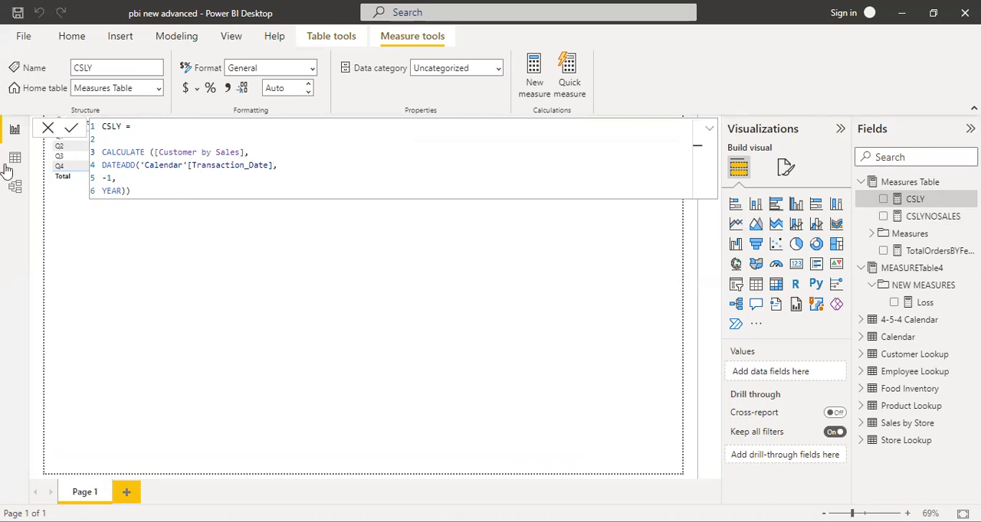
{"action": "left_click", "coordinate": [53, 135]}
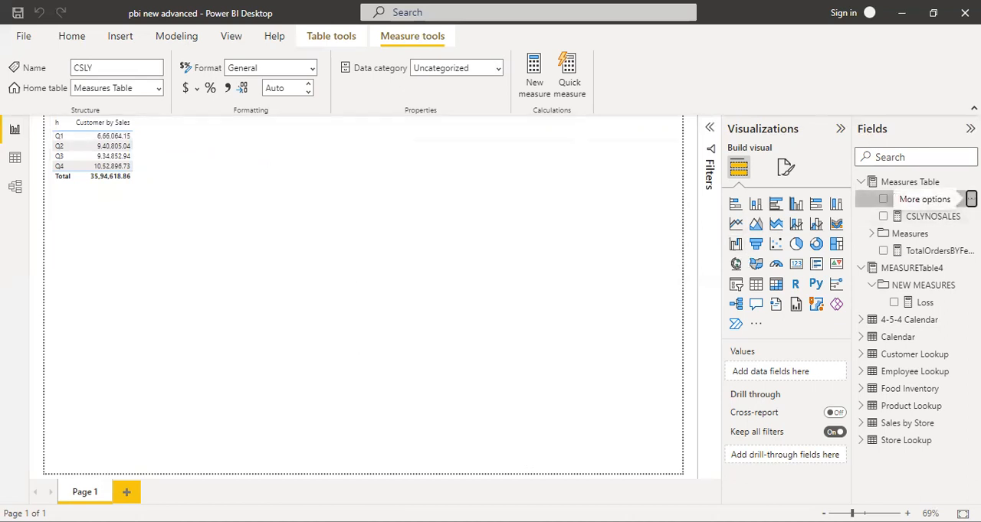
Remove the h field from the columns of the table visual
{"action": "left_click", "coordinate": [970, 198]}
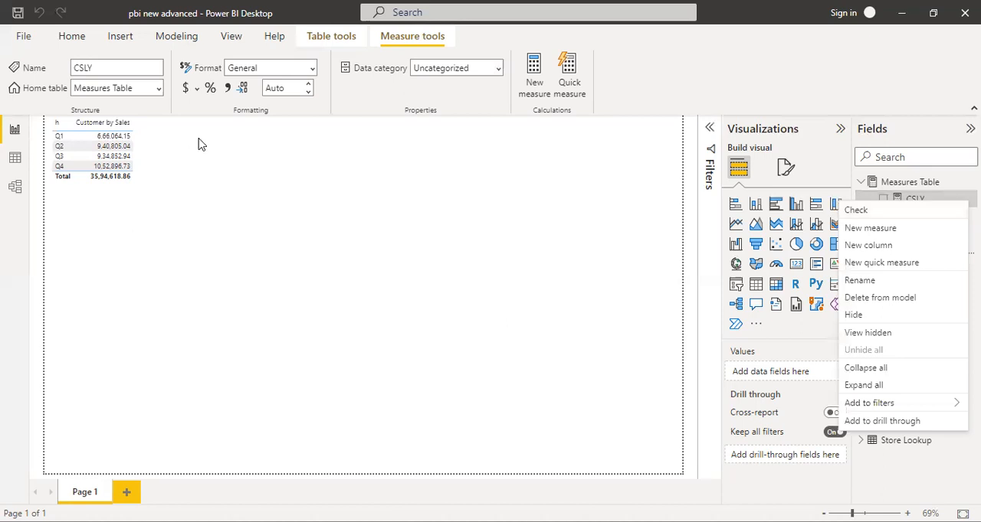
{"action": "left_click", "coordinate": [128, 137]}
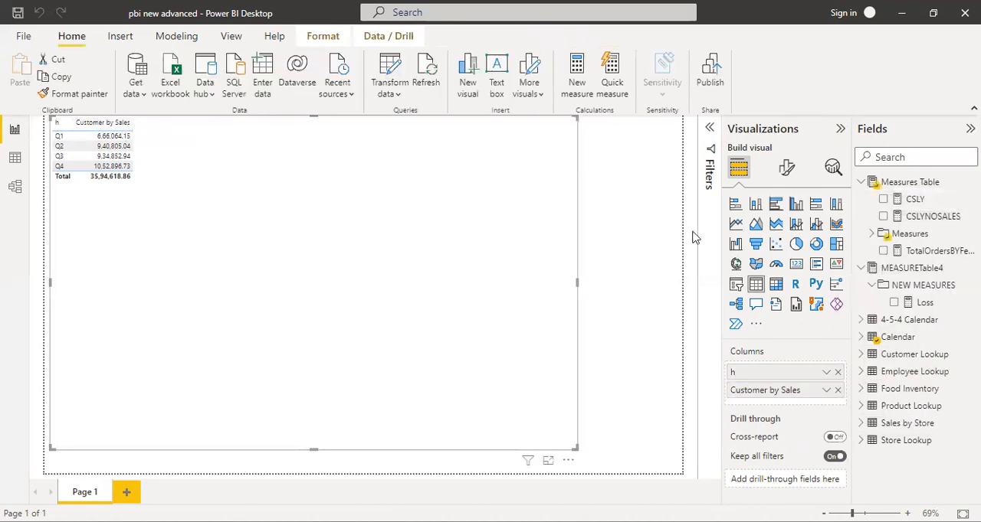
{"action": "left_click", "coordinate": [838, 373]}
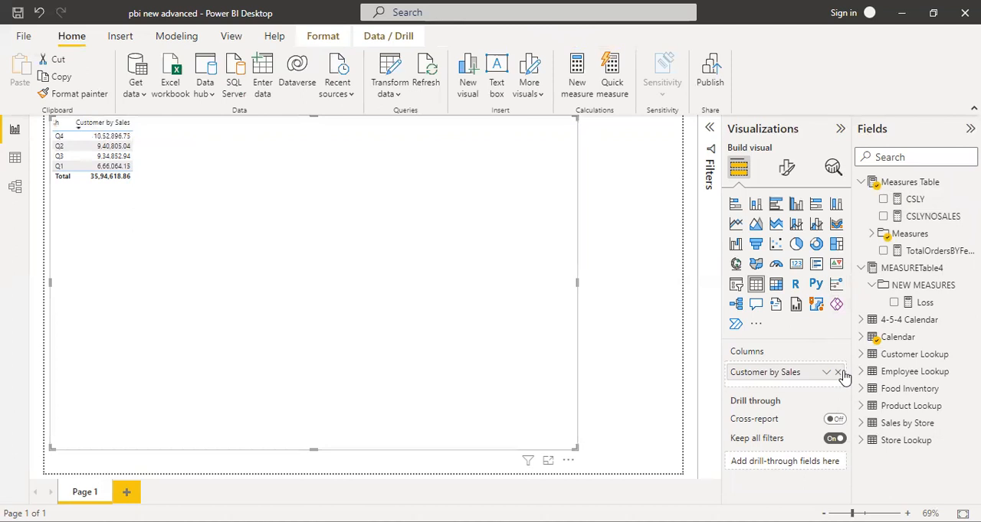
Find the DATE field of the Calendar table and add it as the table visual's first column, before Customer by Sales
{"action": "left_click", "coordinate": [894, 157]}
{"action": "type", "text": "tran"}
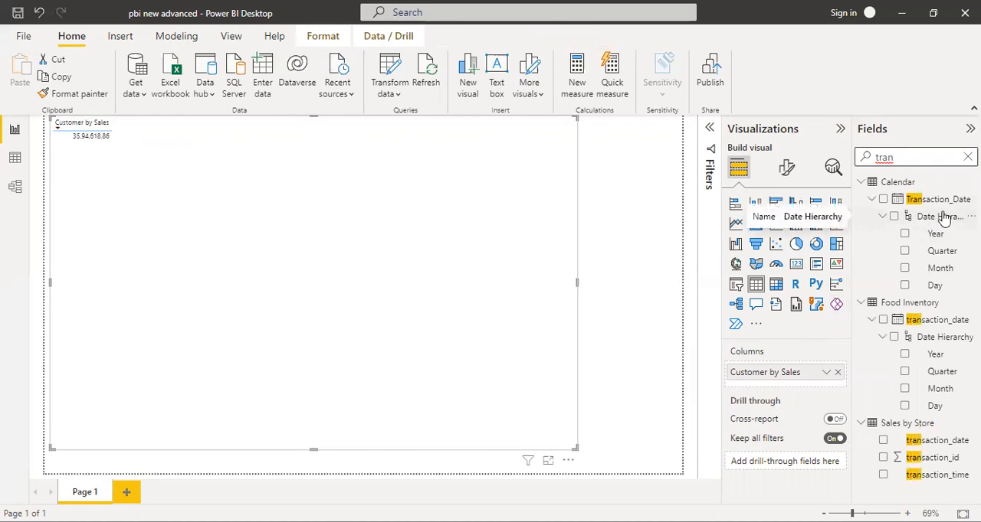
{"action": "key", "text": "BackSpace"}
{"action": "key", "text": "BackSpace"}
{"action": "key", "text": "BackSpace"}
{"action": "key", "text": "BackSpace"}
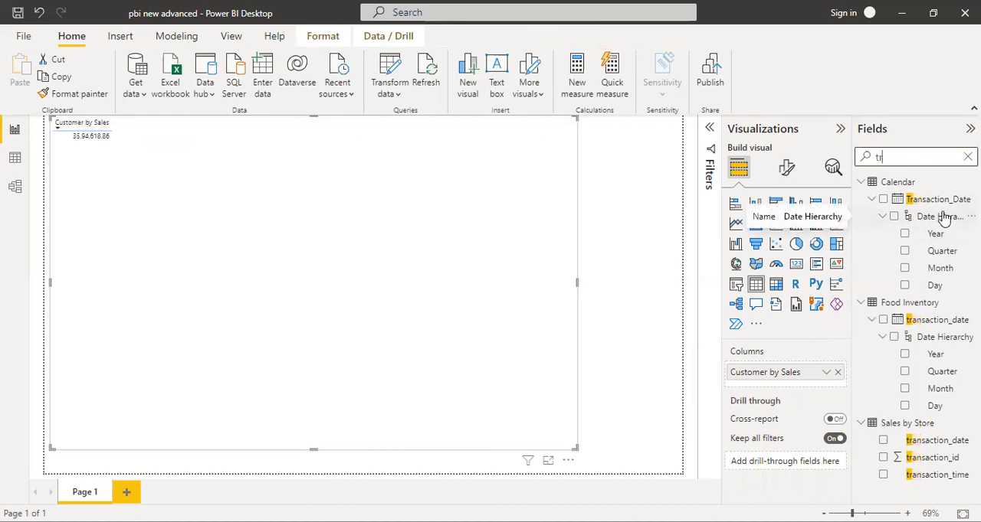
{"action": "type", "text": "date"}
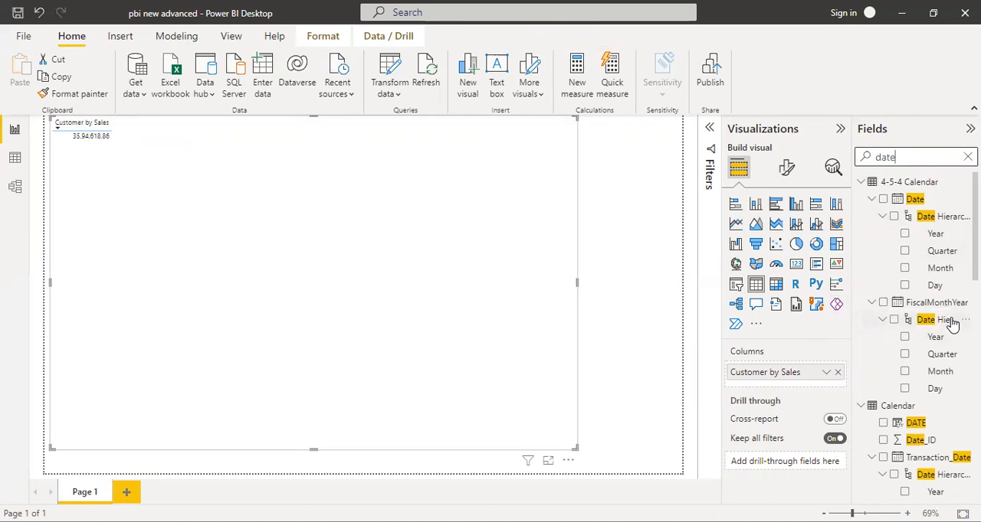
{"action": "left_click_drag", "start_coordinate": [915, 423], "coordinate": [795, 371]}
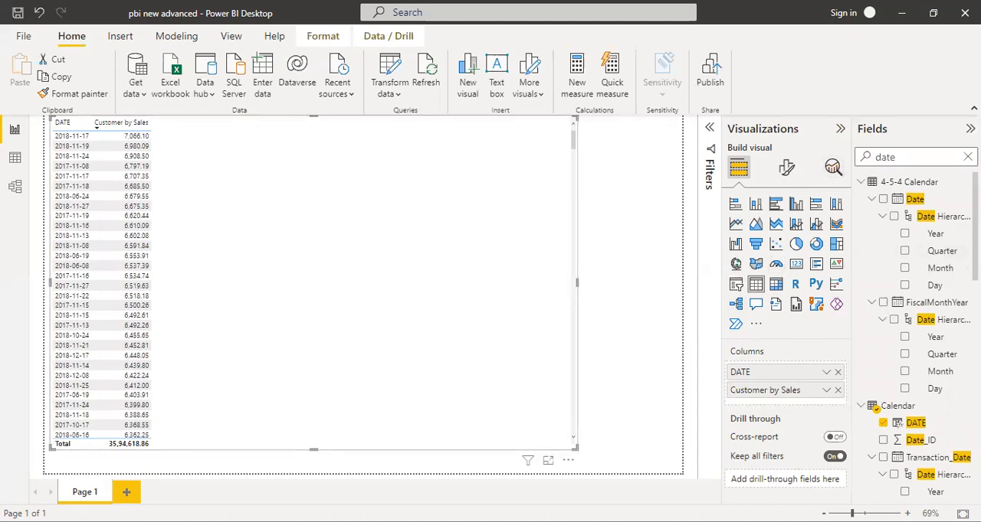
Clear the field search and add the CSLYNOSALES measure as a column after Customer by Sales
{"action": "left_click", "coordinate": [967, 156]}
{"action": "left_click_drag", "start_coordinate": [923, 217], "coordinate": [805, 402]}
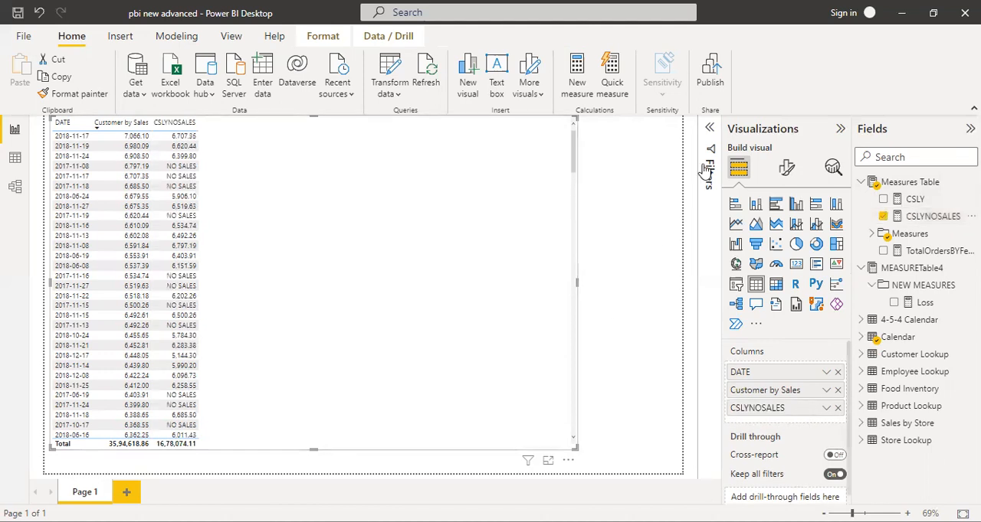
Show the visual's filters and sort the table by Customer by Sales in ascending order
{"action": "left_click", "coordinate": [711, 128]}
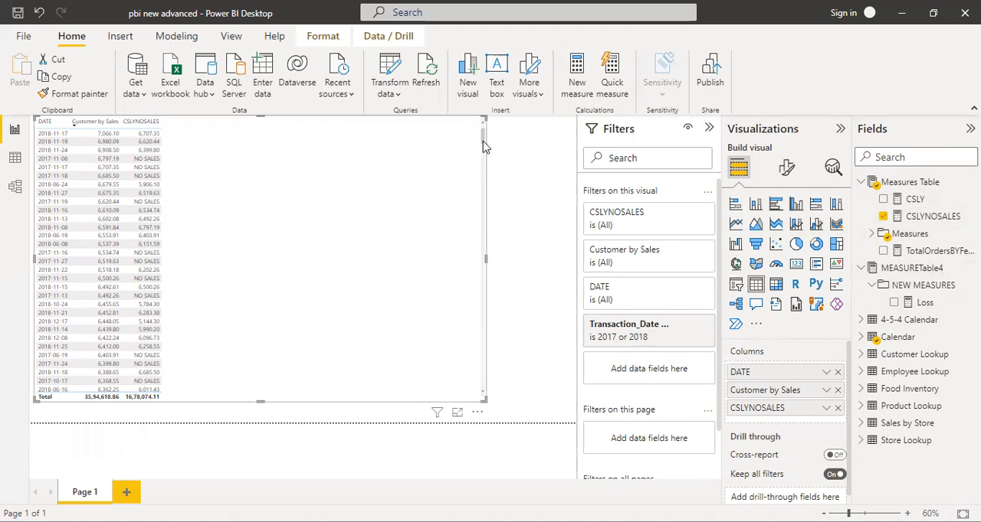
{"action": "left_click", "coordinate": [75, 128]}
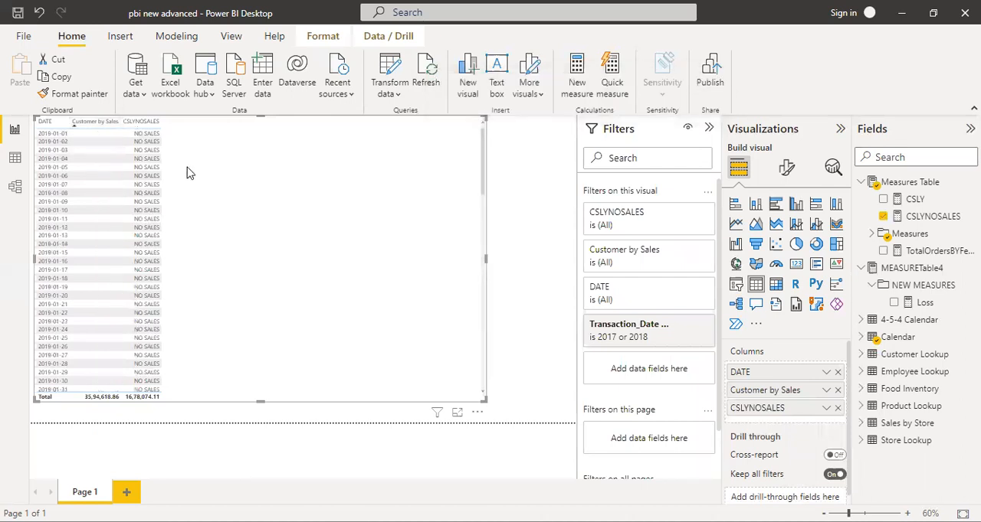
{"action": "left_click", "coordinate": [503, 216]}
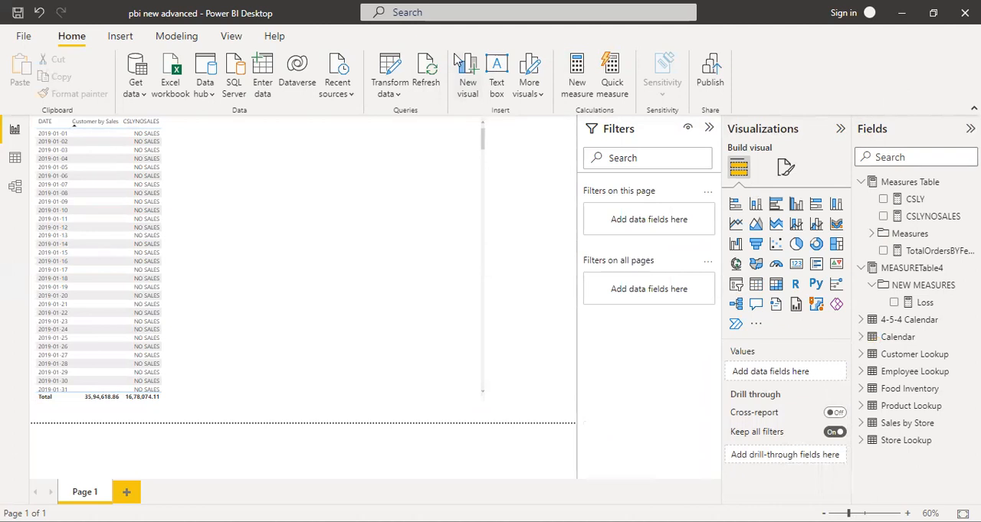
In the CSLY measure's formula, declare the variable with VAR CSLYNOS= on the empty line above CALCULATE
{"action": "left_click", "coordinate": [927, 201]}
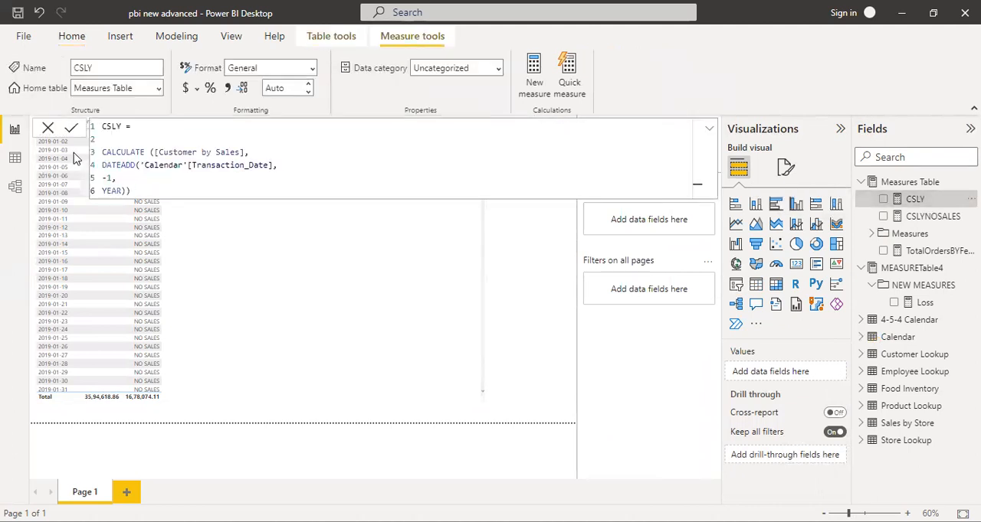
{"action": "left_click", "coordinate": [107, 138]}
{"action": "type", "text": "VAR"}
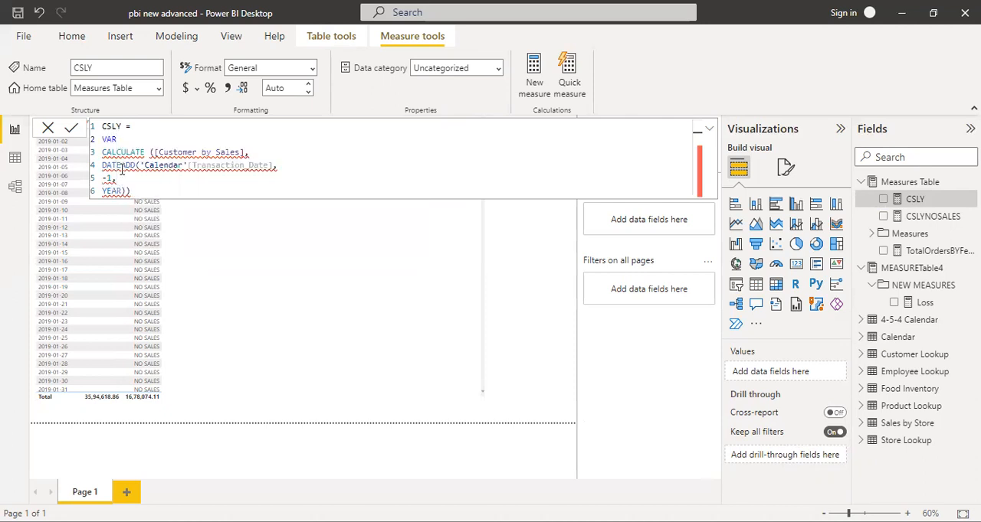
{"action": "type", "text": " CSLYNOS="}
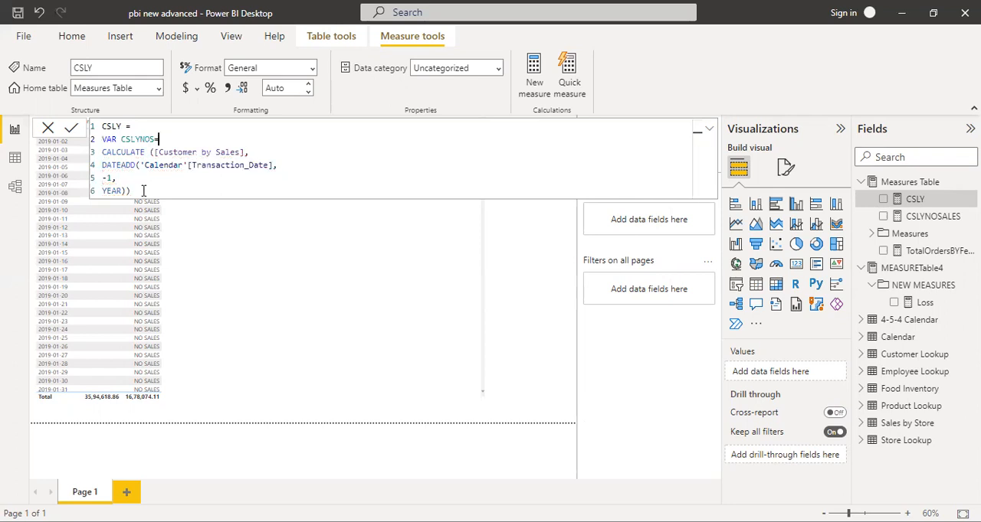
Add a new line after the CALCULATE expression in the CSLY formula and begin it with RETURN(COALESCE(
{"action": "left_click", "coordinate": [143, 191]}
{"action": "key", "text": "Return"}
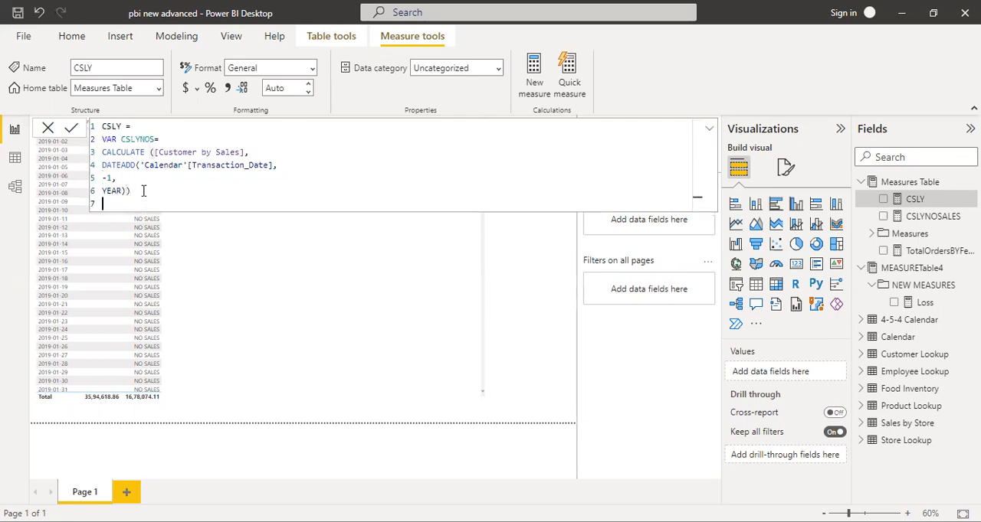
{"action": "type", "text": "RETURN(COS"}
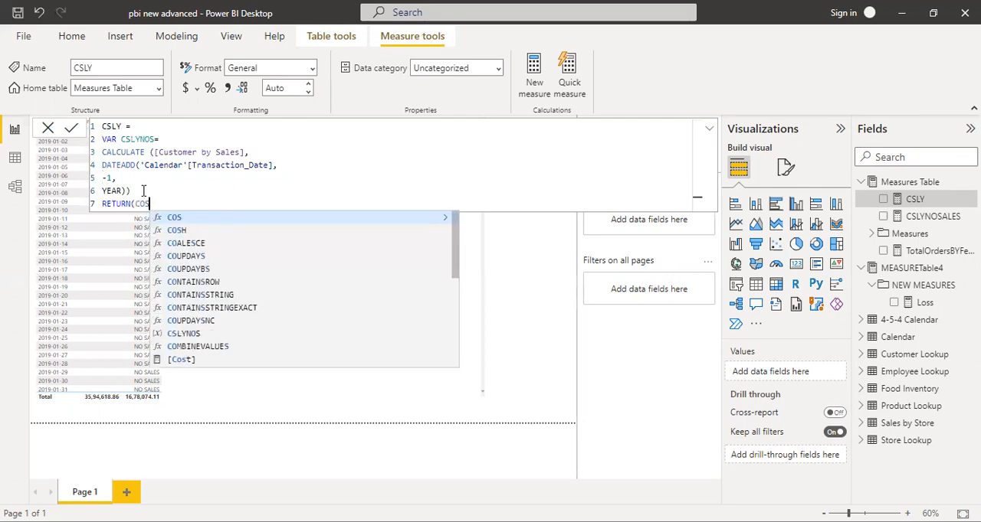
{"action": "key", "text": "Down"}
{"action": "key", "text": "Down"}
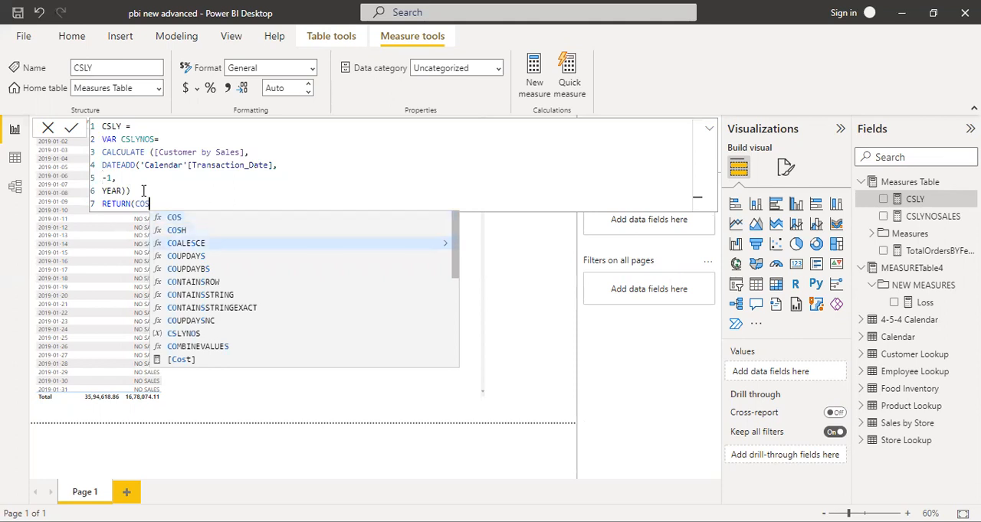
{"action": "key", "text": "BackSpace"}
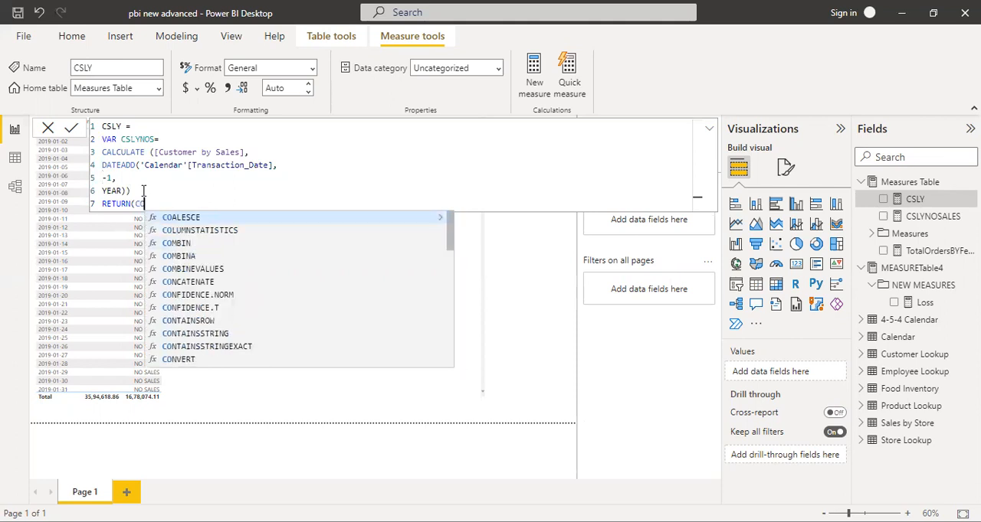
{"action": "type", "text": "ALESCE"}
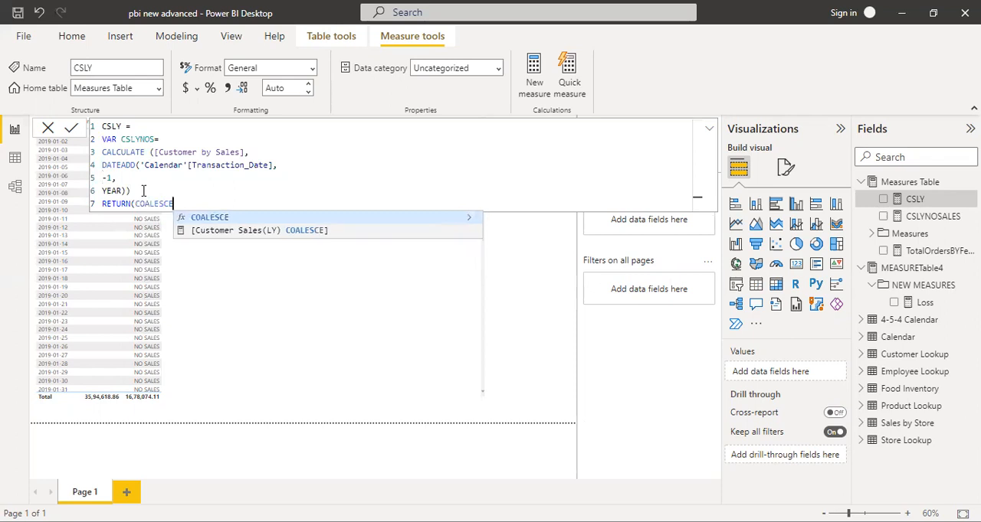
{"action": "type", "text": "("}
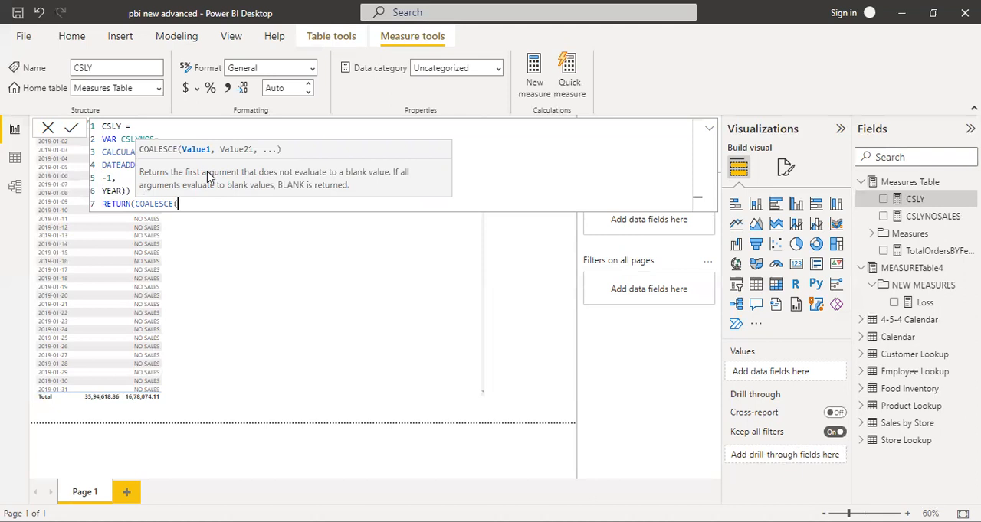
Complete the COALESCE call with the arguments CSLYNOS and "NA", close both brackets and commit the CSLY measure
{"action": "type", "text": "["}
{"action": "key", "text": "Down"}
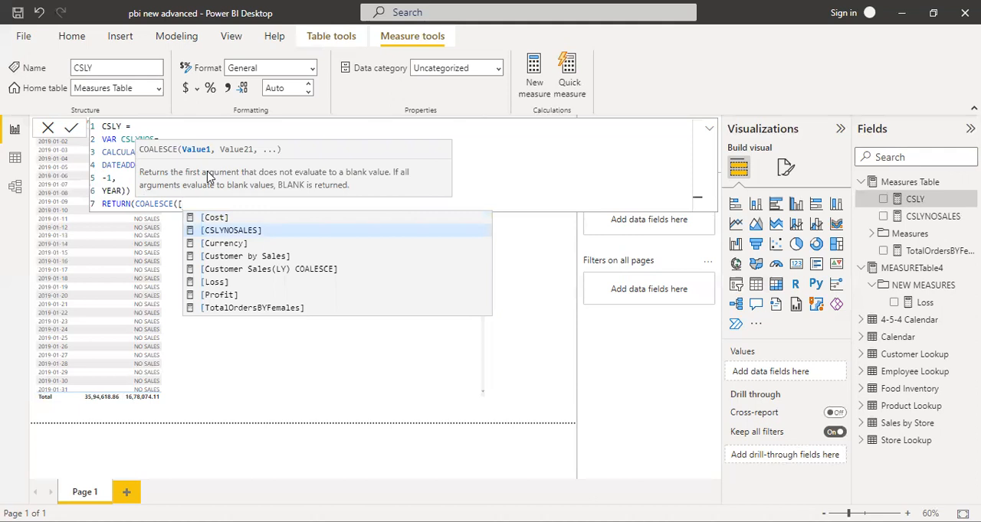
{"action": "key", "text": "BackSpace"}
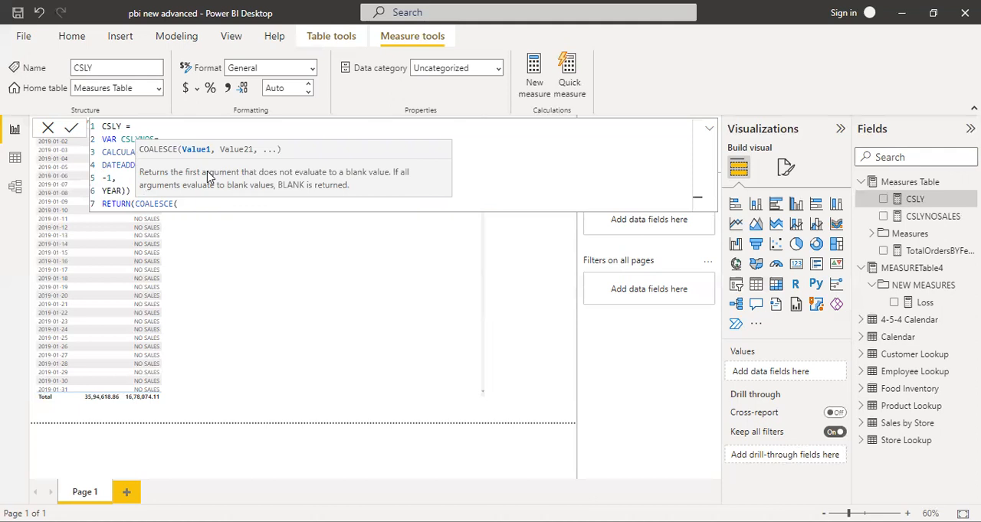
{"action": "type", "text": "CS"}
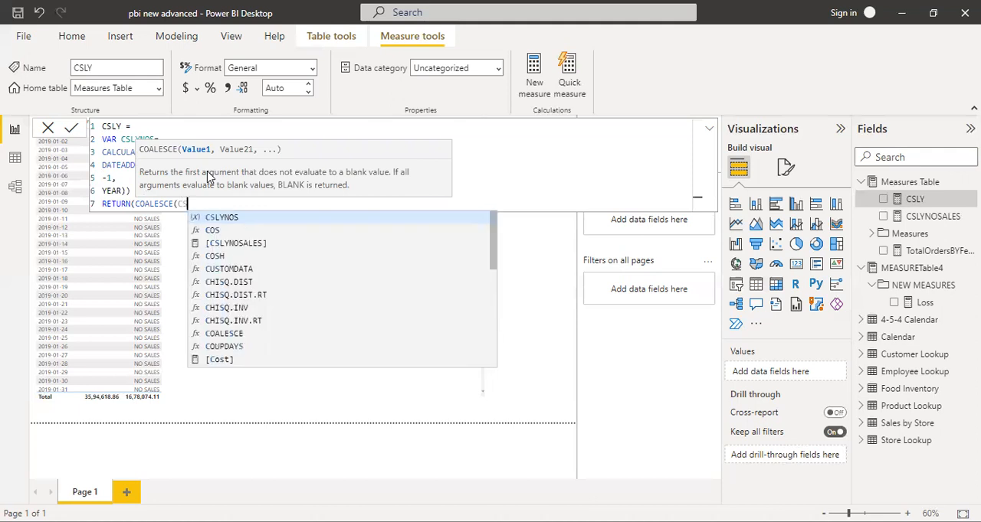
{"action": "type", "text": "LYNOS,"}
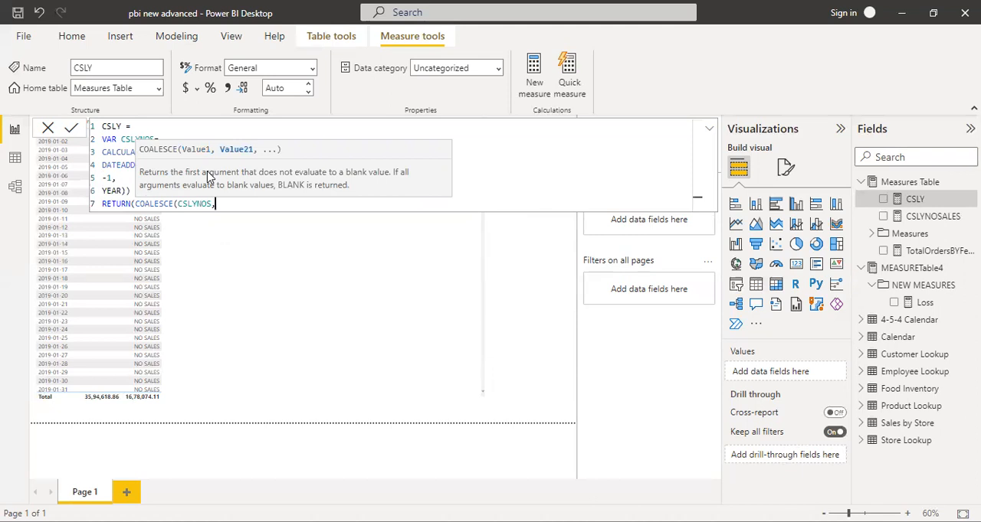
{"action": "type", "text": "\"NA\")"}
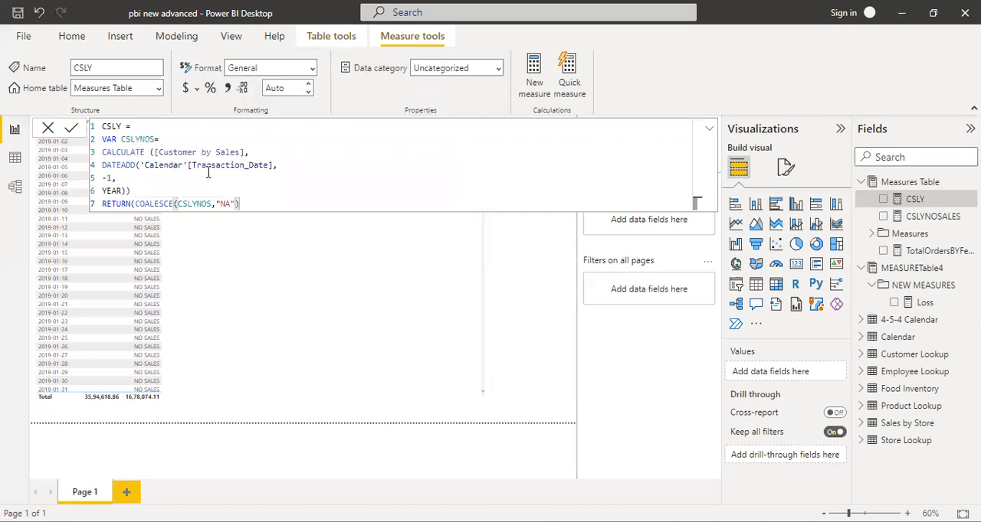
{"action": "type", "text": ")"}
{"action": "key", "text": "Return"}
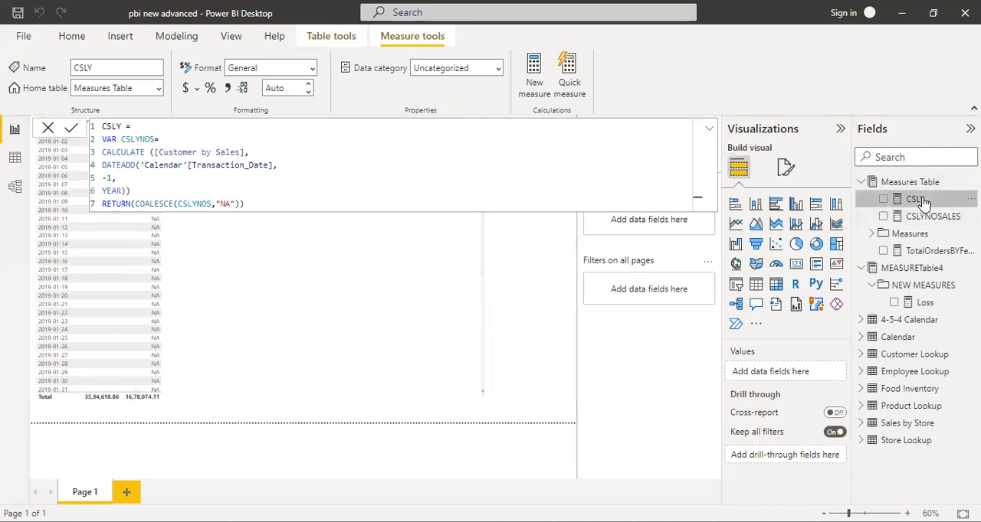
Replace the CSLYNOSALES column in the table visual with the CSLY measure, then close the CSLYNOSALES formula
{"action": "left_click", "coordinate": [181, 286]}
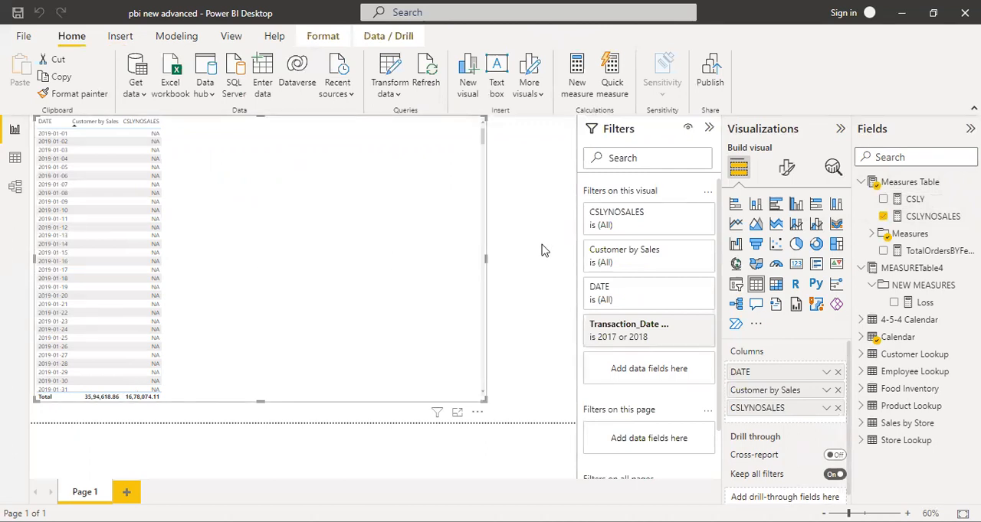
{"action": "left_click", "coordinate": [947, 217]}
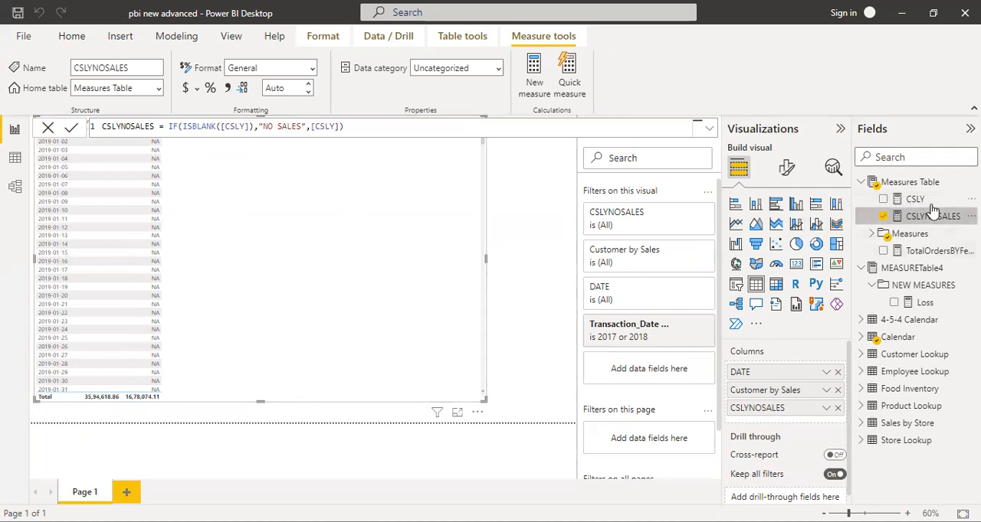
{"action": "left_click_drag", "start_coordinate": [896, 300], "coordinate": [822, 418]}
{"action": "left_click", "coordinate": [836, 409]}
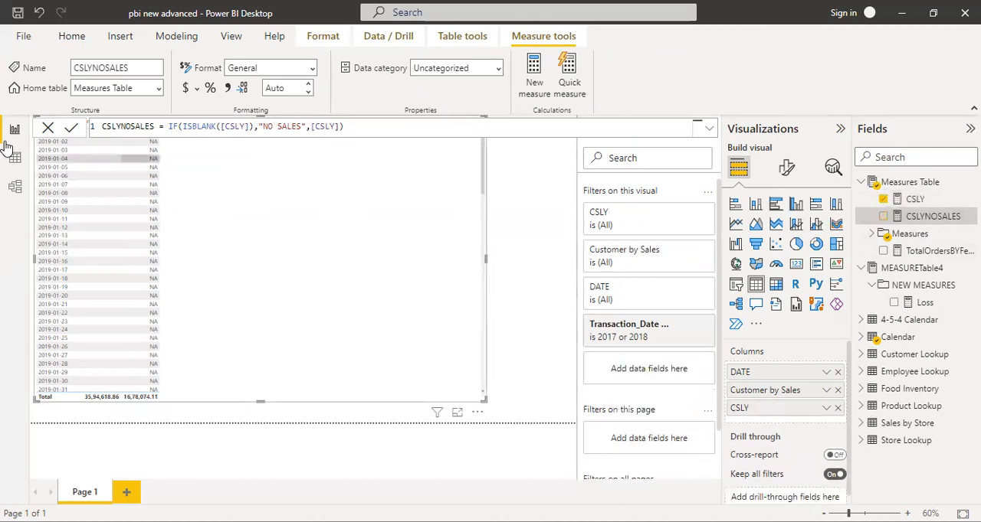
{"action": "left_click", "coordinate": [47, 128]}
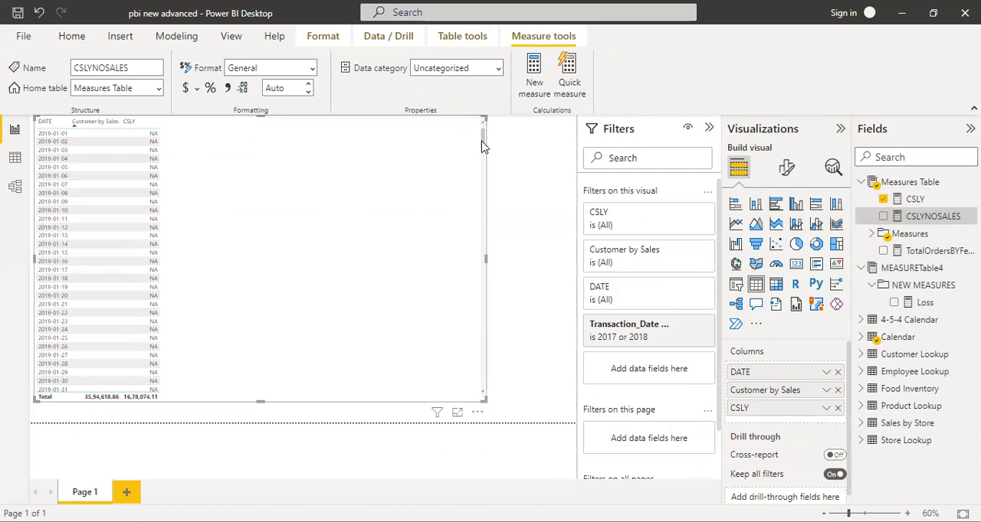
In the CSLY measure, replace the COALESCE fallback text "NA" with "-----", commit the formula and close it
{"action": "mouse_move", "coordinate": [481, 146]}
{"action": "left_mouse_down"}
{"action": "mouse_move", "coordinate": [479, 216]}
{"action": "mouse_move", "coordinate": [472, 166]}
{"action": "mouse_move", "coordinate": [482, 150]}
{"action": "left_mouse_up"}
{"action": "left_click", "coordinate": [930, 217]}
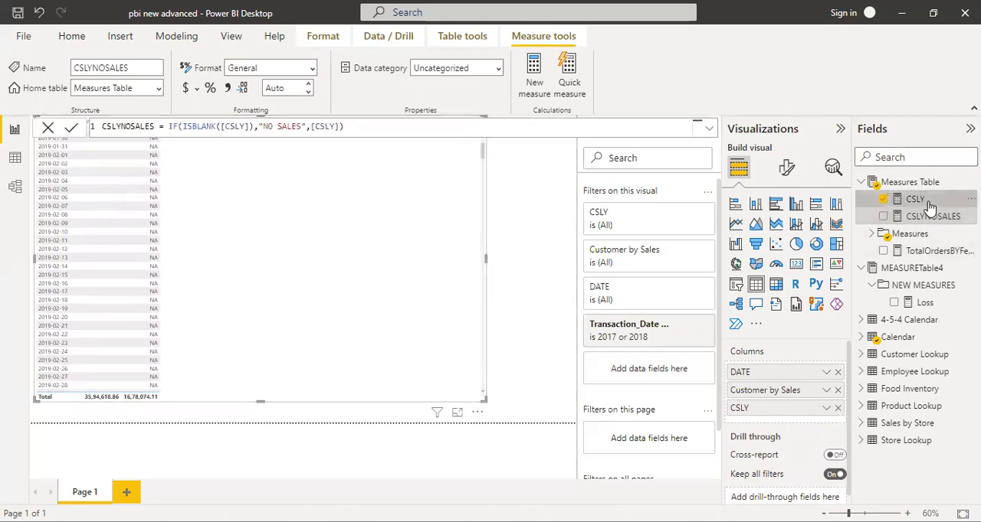
{"action": "left_click", "coordinate": [915, 199]}
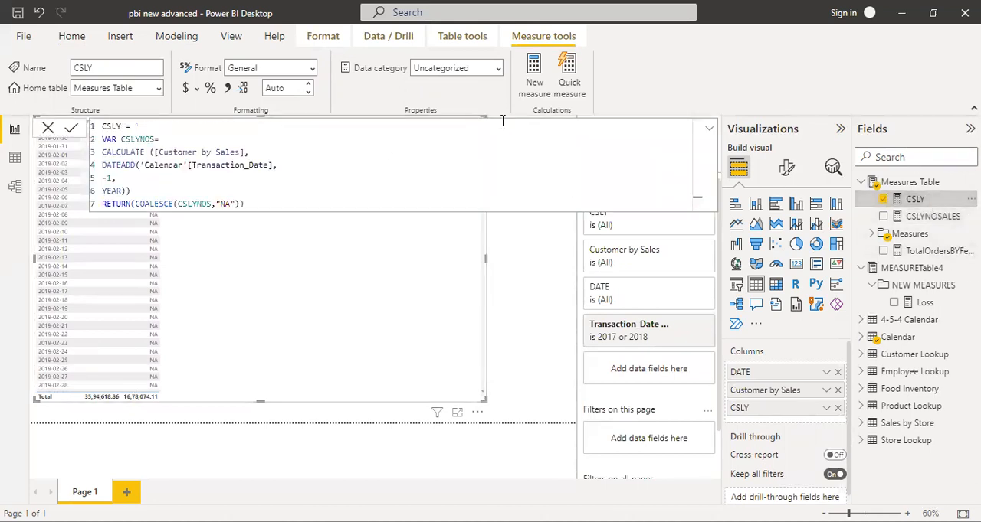
{"action": "left_click", "coordinate": [227, 206]}
{"action": "key", "text": "BackSpace"}
{"action": "key", "text": "BackSpace"}
{"action": "type", "text": "-----"}
{"action": "left_click", "coordinate": [289, 204]}
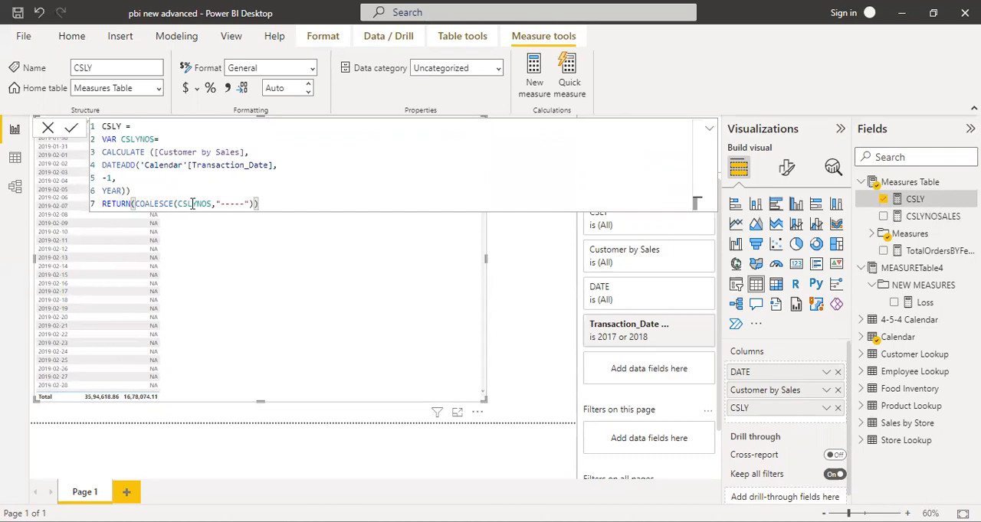
{"action": "left_click_drag", "start_coordinate": [212, 204], "coordinate": [178, 203]}
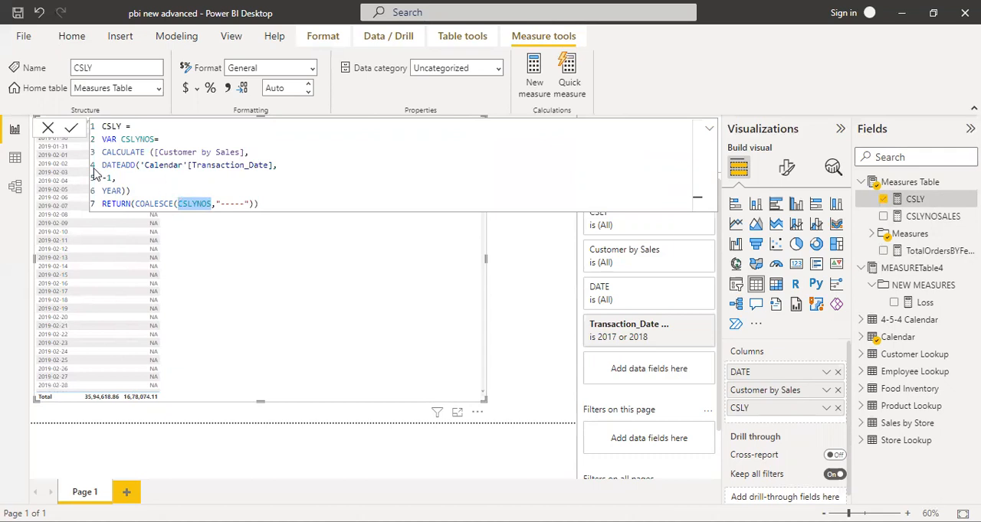
{"action": "left_click", "coordinate": [71, 130]}
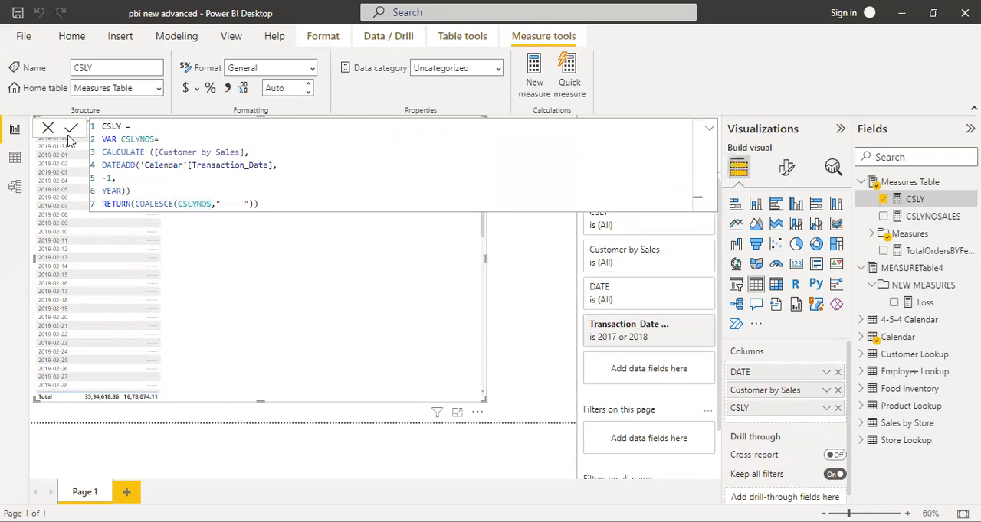
{"action": "left_click", "coordinate": [48, 132]}
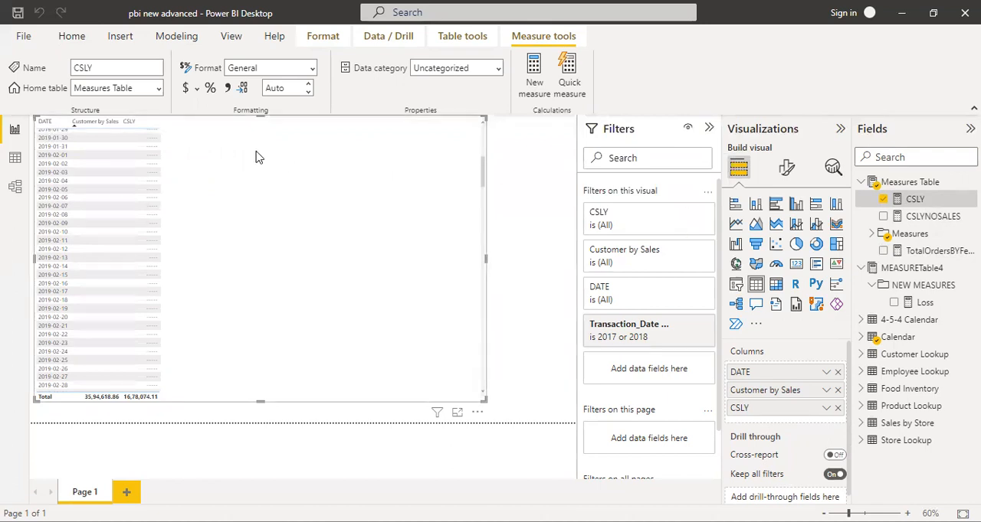
Examine the table's CSLY column to see how the fallback text and the last-year amounts appear across the 2017, 2018 and 2019 dates
{"action": "scroll", "coordinate": [300, 243], "scroll_direction": "up", "scroll_amount": 5}
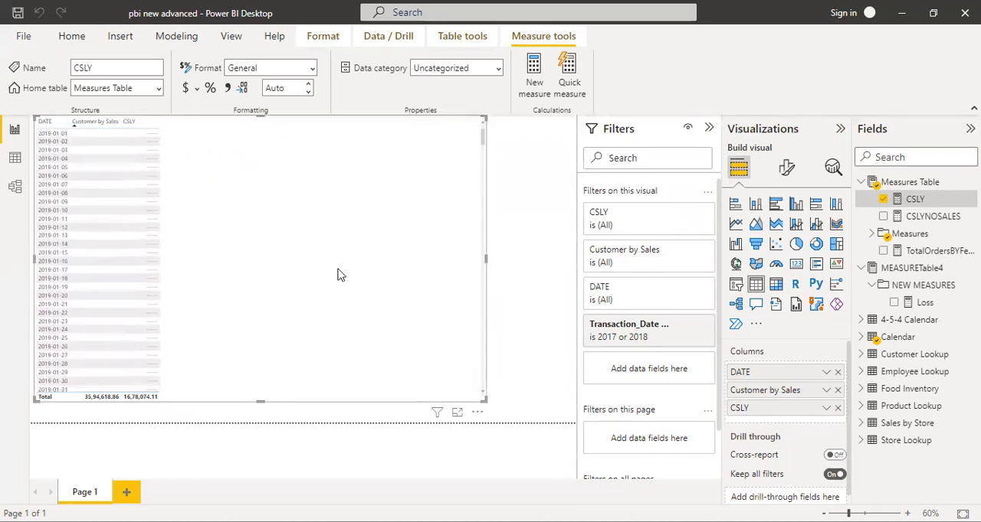
{"action": "scroll", "coordinate": [339, 274], "scroll_direction": "down", "scroll_amount": 2}
{"action": "scroll", "coordinate": [340, 273], "scroll_direction": "down", "scroll_amount": 10}
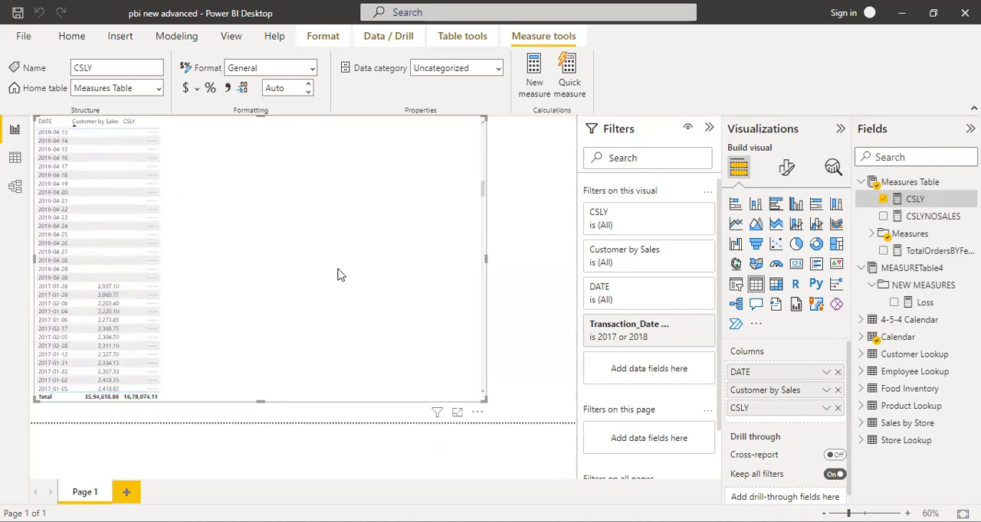
{"action": "scroll", "coordinate": [280, 304], "scroll_direction": "up", "scroll_amount": 3}
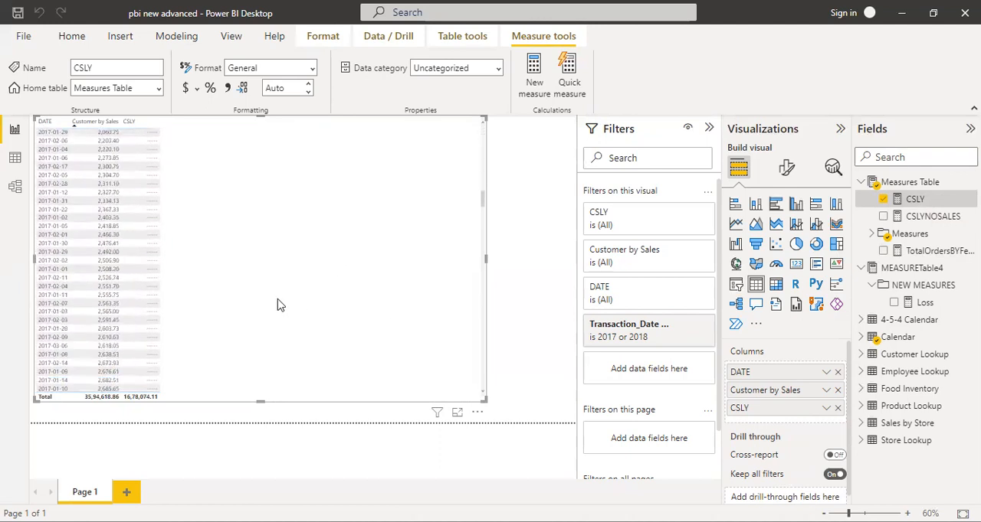
{"action": "scroll", "coordinate": [281, 305], "scroll_direction": "down", "scroll_amount": 3}
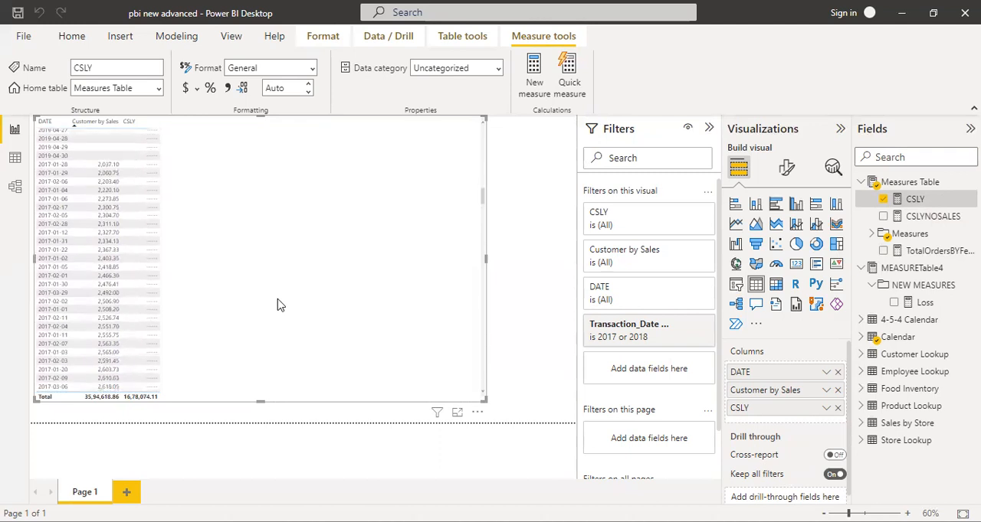
{"action": "scroll", "coordinate": [280, 304], "scroll_direction": "down", "scroll_amount": 10}
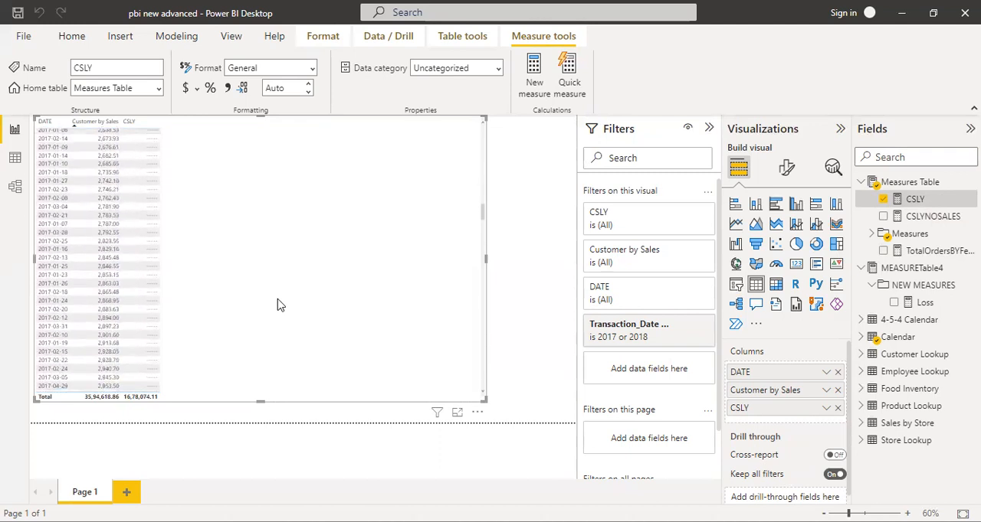
{"action": "scroll", "coordinate": [278, 304], "scroll_direction": "down", "scroll_amount": 15}
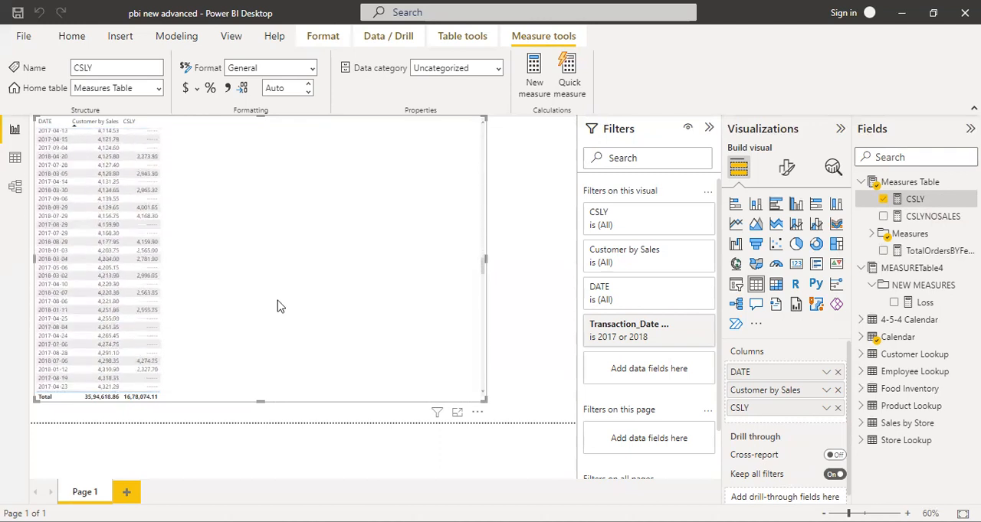
{"action": "scroll", "coordinate": [116, 221], "scroll_direction": "up", "scroll_amount": 1}
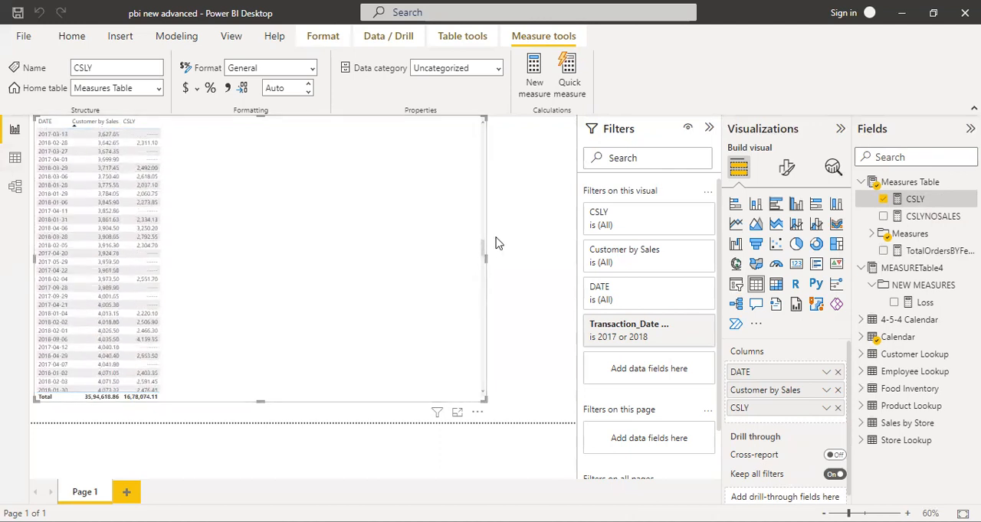
Sort the table visual by DATE in ascending order and check the CSLY values from late December 2017 into January 2018
{"action": "left_click_drag", "start_coordinate": [482, 246], "coordinate": [472, 82]}
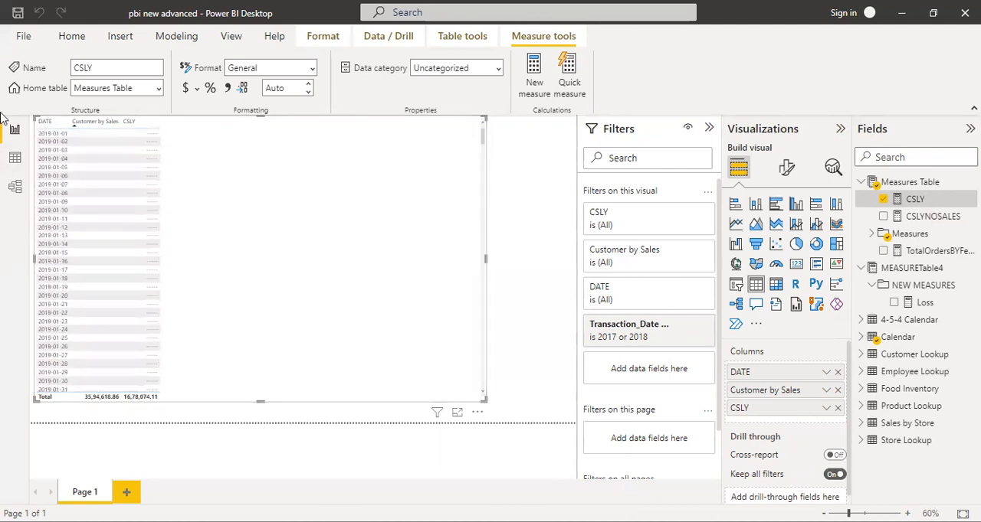
{"action": "left_click", "coordinate": [43, 124]}
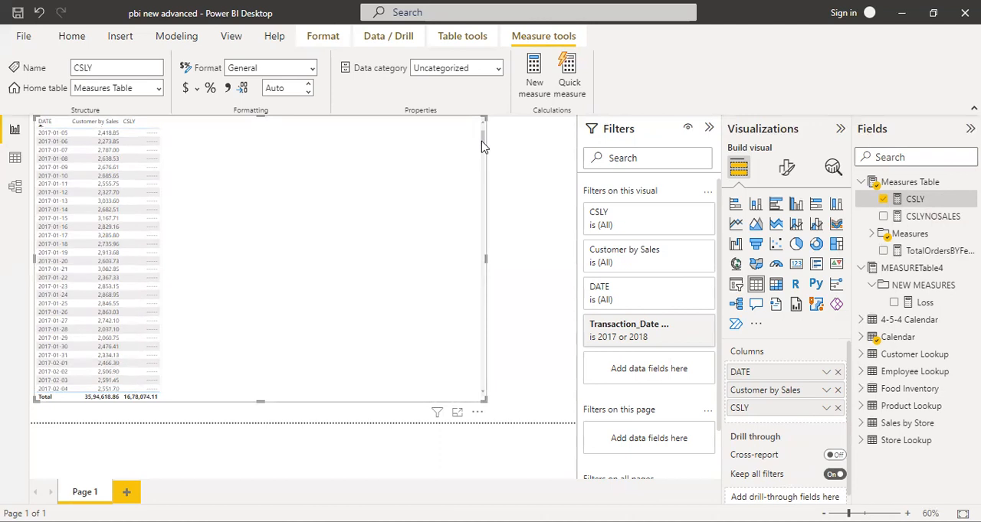
{"action": "left_click_drag", "start_coordinate": [480, 136], "coordinate": [470, 332]}
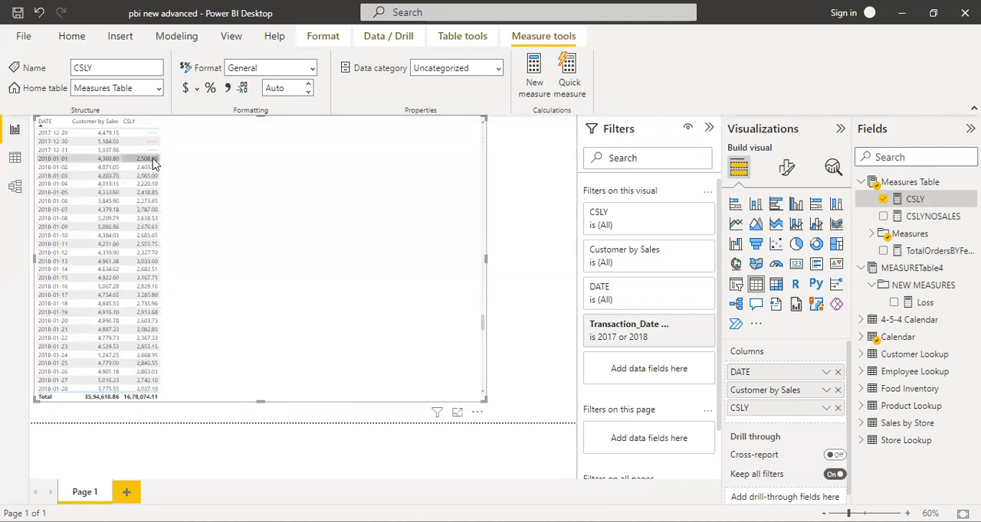
Collapse the Filters and Visualizations panes, enlarge the report page to 120% and check the January 2017 rows of the table
{"action": "left_click", "coordinate": [839, 129]}
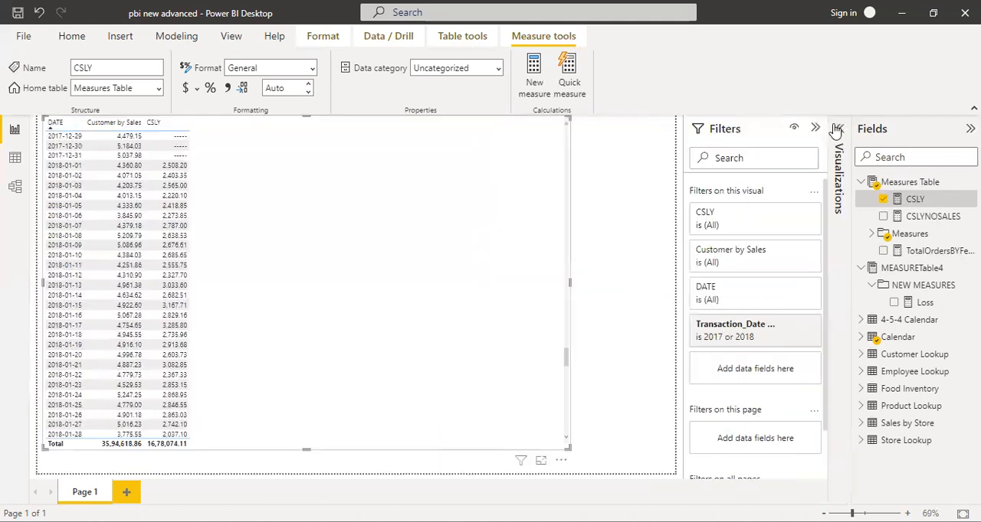
{"action": "left_click", "coordinate": [837, 130]}
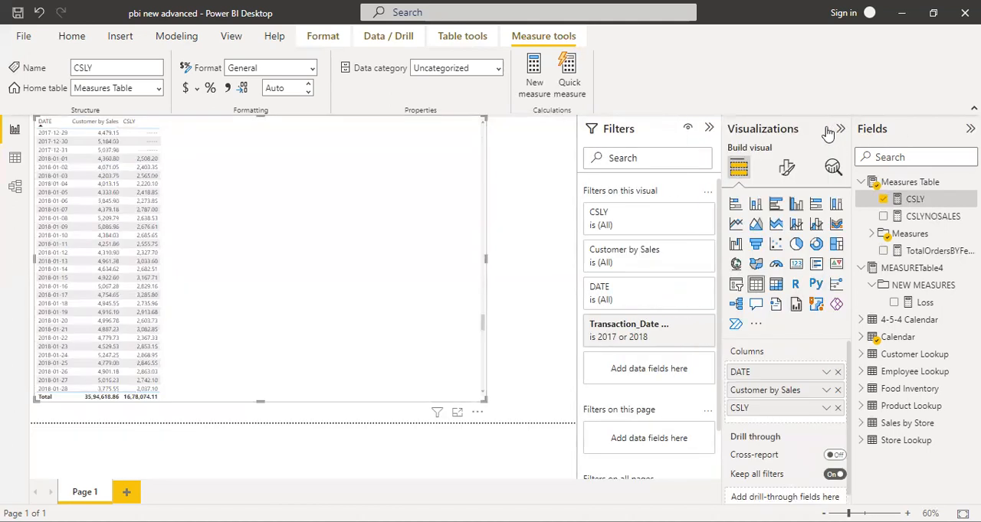
{"action": "left_click", "coordinate": [705, 128]}
{"action": "left_click", "coordinate": [839, 128]}
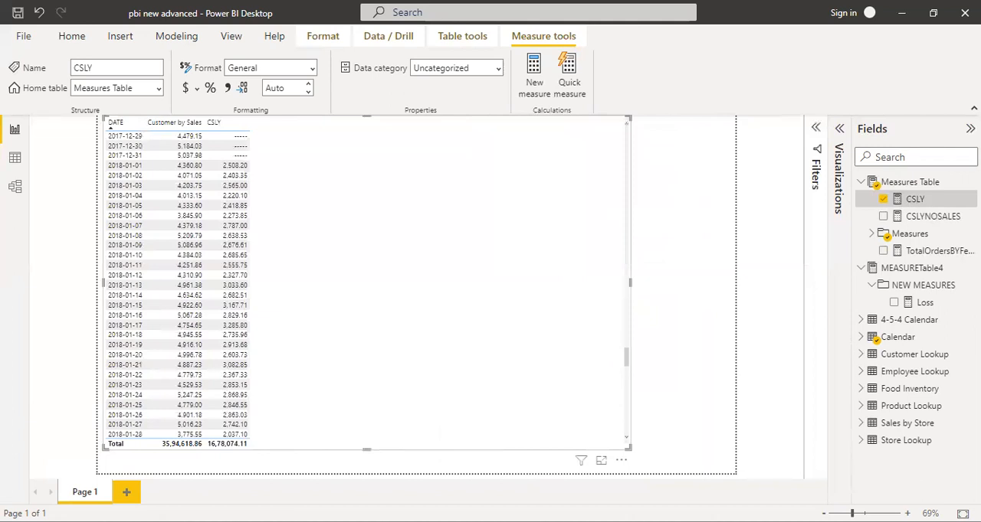
{"action": "scroll", "coordinate": [646, 420], "scroll_direction": "up", "scroll_amount": 5, "text": "ctrl"}
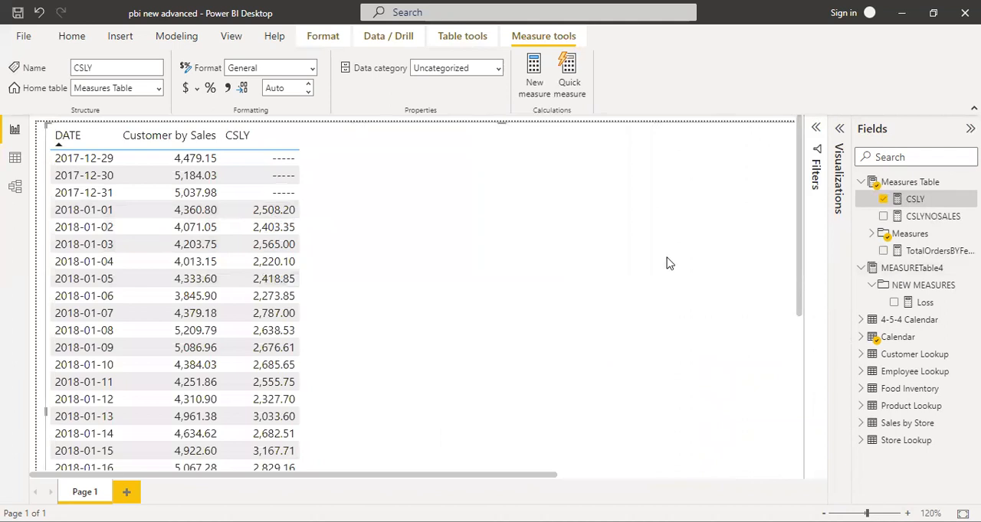
{"action": "scroll", "coordinate": [192, 222], "scroll_direction": "up", "scroll_amount": 20}
{"action": "scroll", "coordinate": [191, 222], "scroll_direction": "up", "scroll_amount": 20}
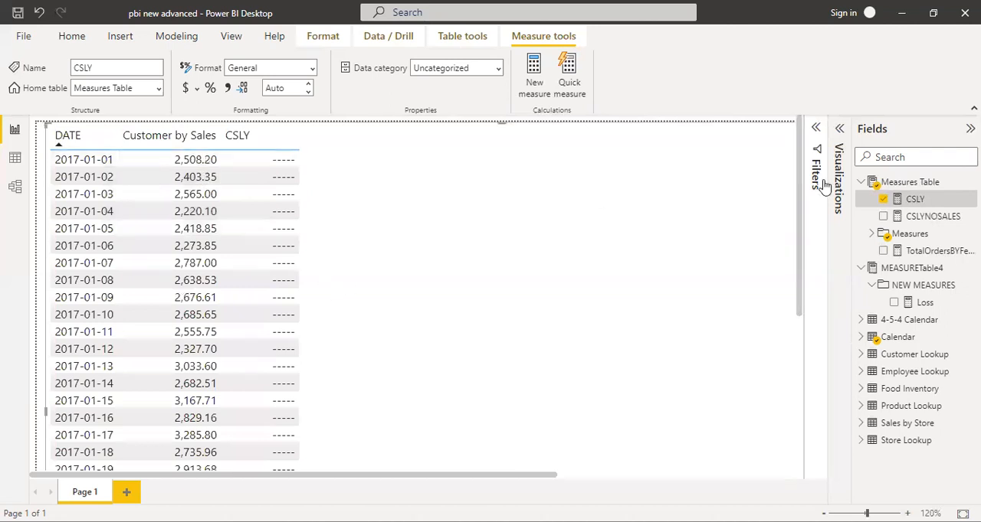
In the CSLY measure's formula, replace the COALESCE fallback text with "nO PREVIOUS SALES"
{"action": "left_click", "coordinate": [911, 199]}
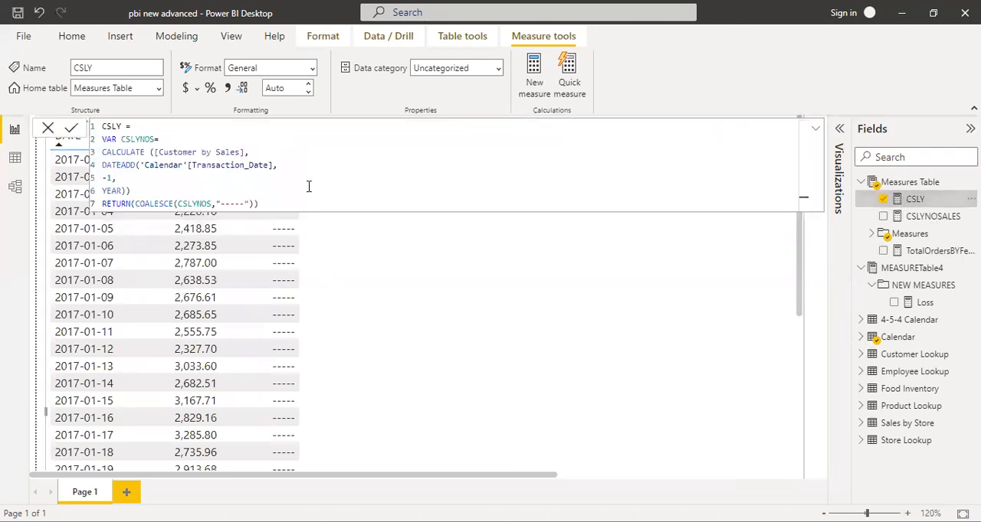
{"action": "double_click", "coordinate": [236, 204]}
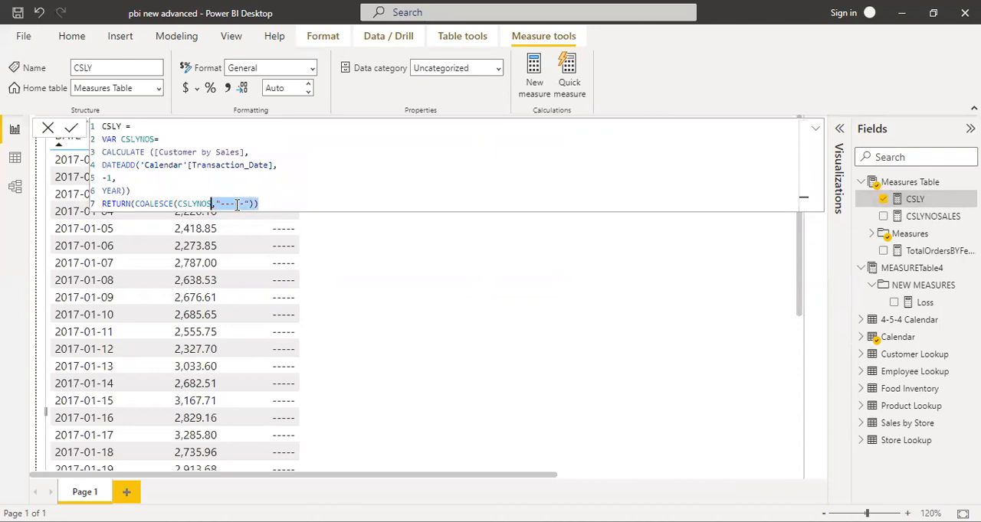
{"action": "left_click", "coordinate": [236, 204]}
{"action": "key", "text": "BackSpace"}
{"action": "key", "text": "BackSpace"}
{"action": "key", "text": "BackSpace"}
{"action": "key", "text": "BackSpace"}
{"action": "key", "text": "BackSpace"}
{"action": "type", "text": "nO PREVIOUS SALES"}
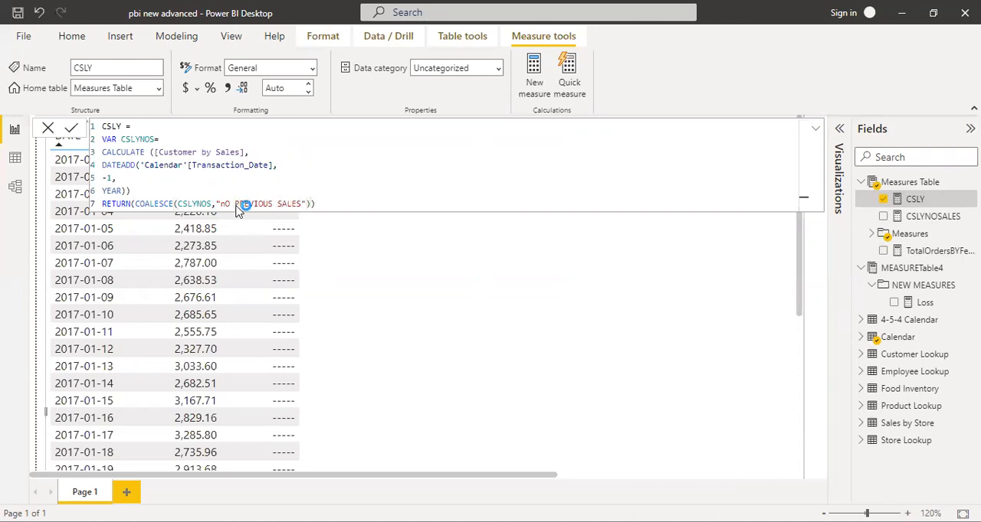